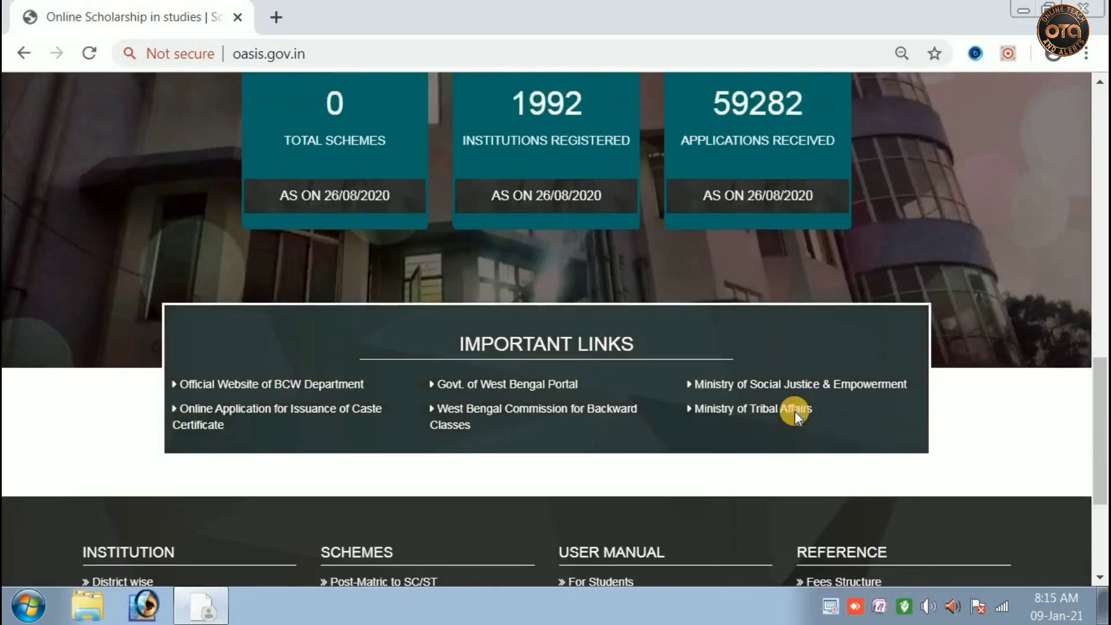
pyautogui.scroll(8, 794, 411)
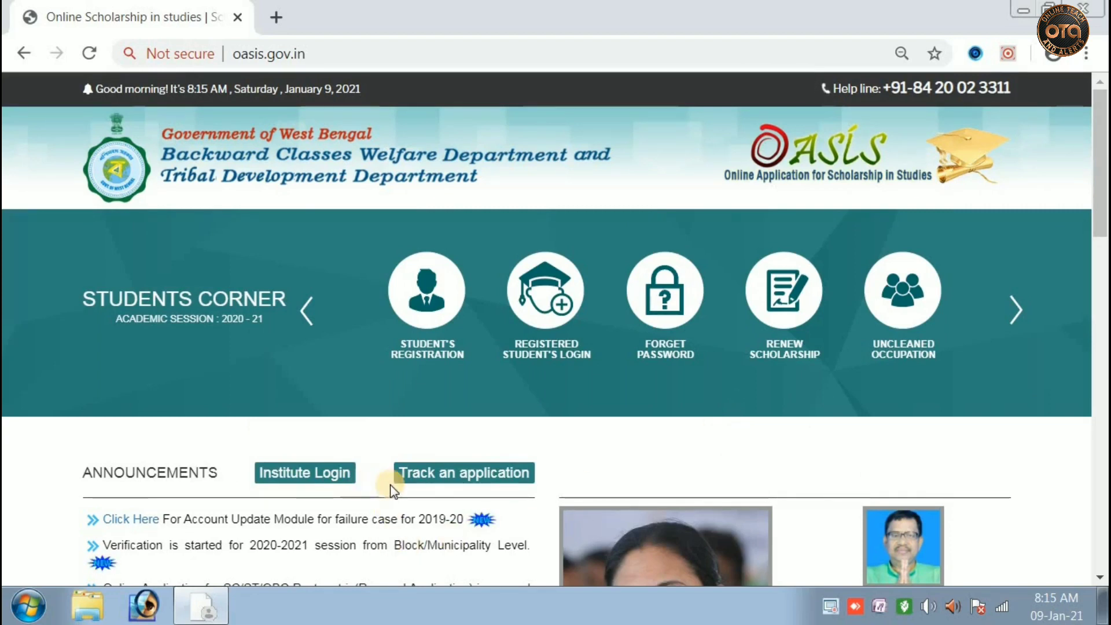
# Open Track an application and confirm MALDAH as the institution's district
pyautogui.click(473, 481)
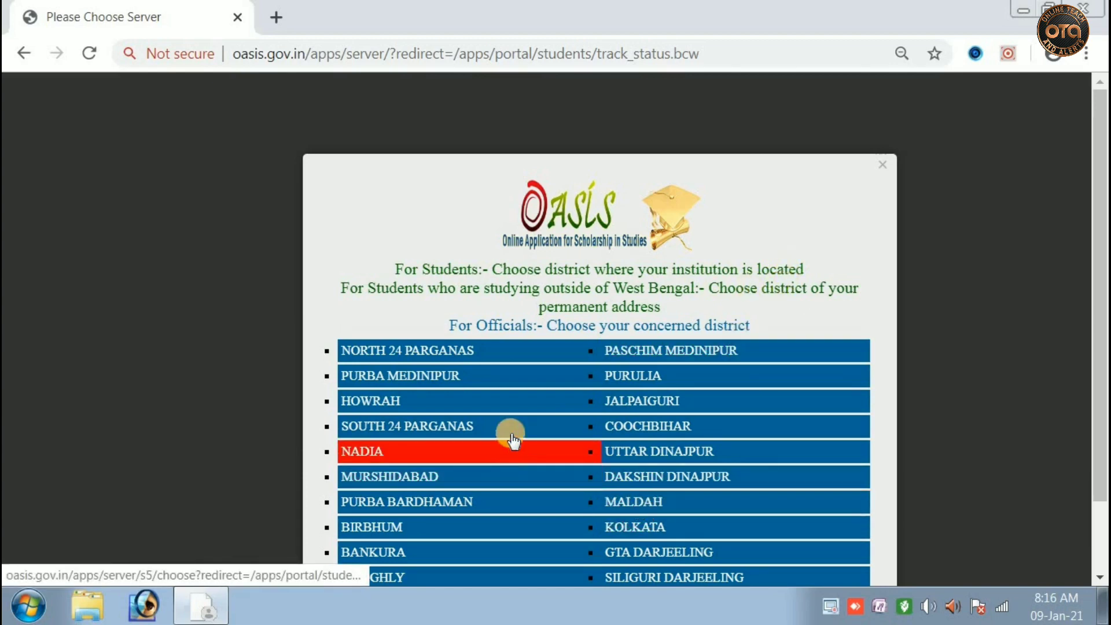
pyautogui.scroll(-2, 743, 472)
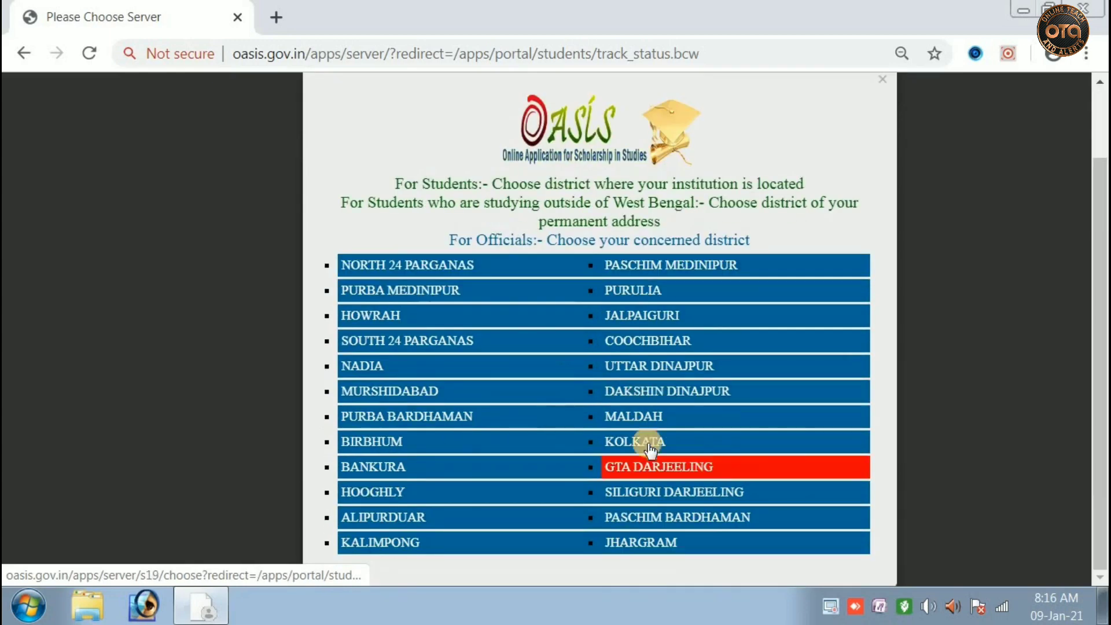
pyautogui.click(647, 423)
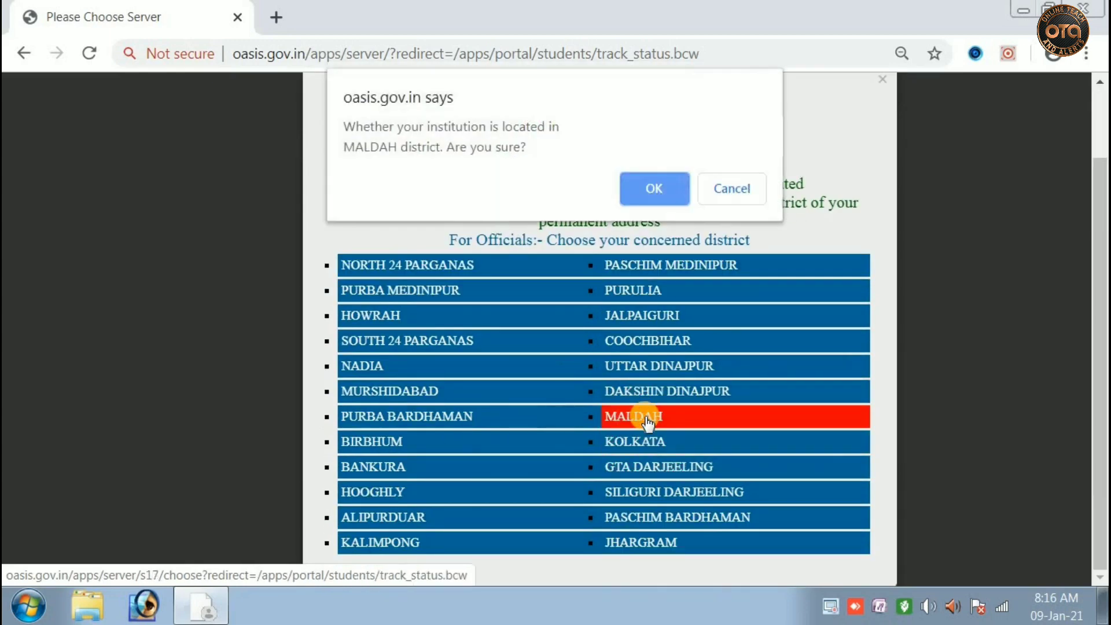
pyautogui.click(641, 187)
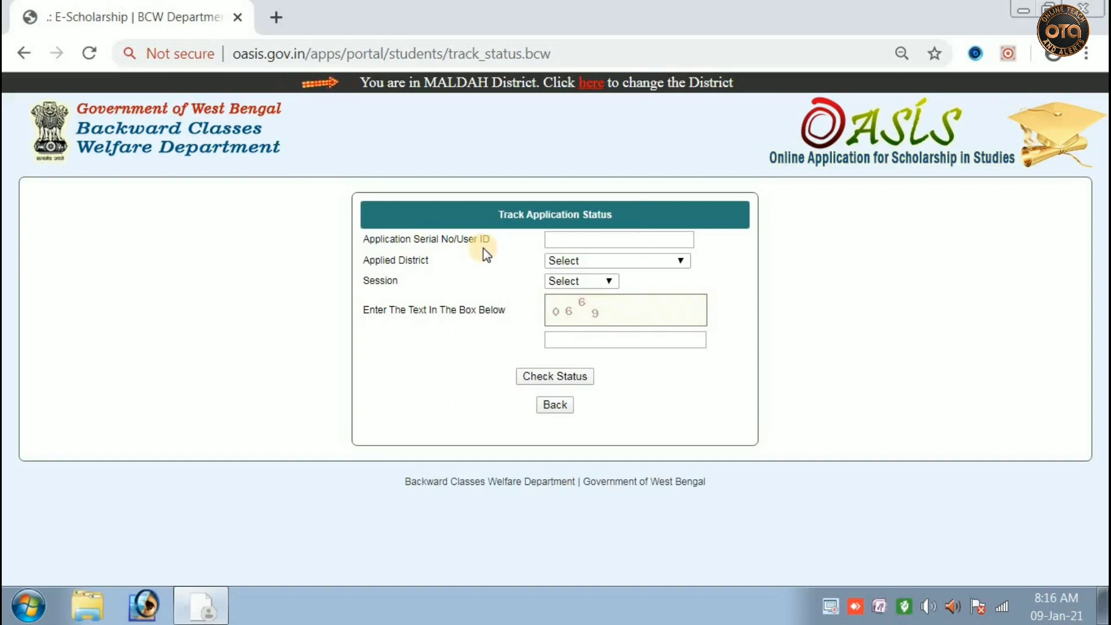
# Enter the application serial number, district MALDAH, session 2020-2021 and the captcha text
pyautogui.click(619, 239)
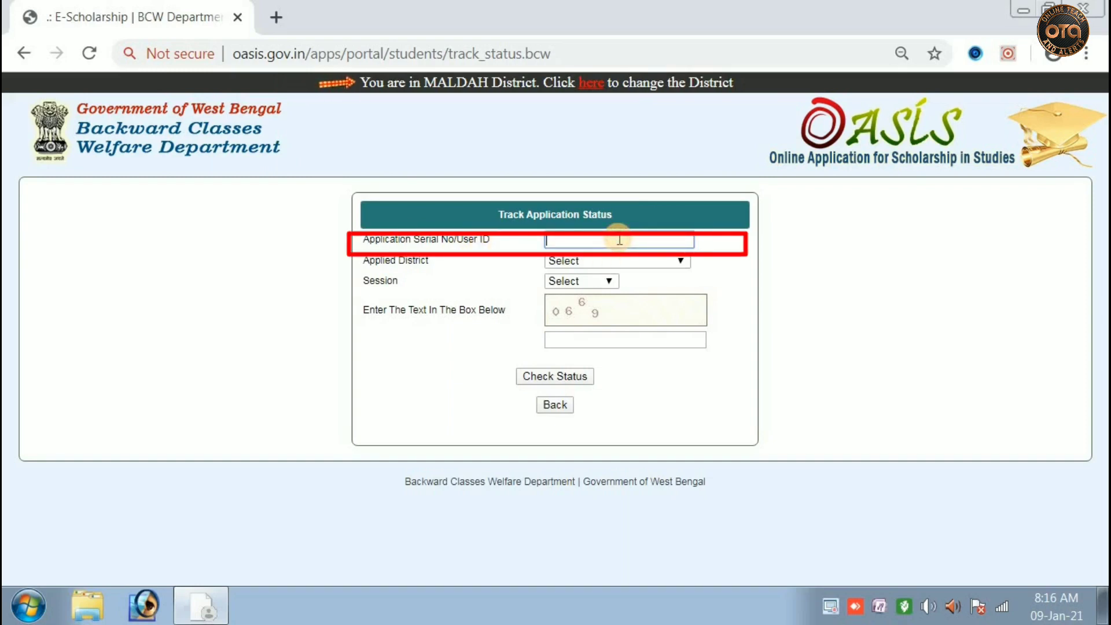
pyautogui.write('WB010')
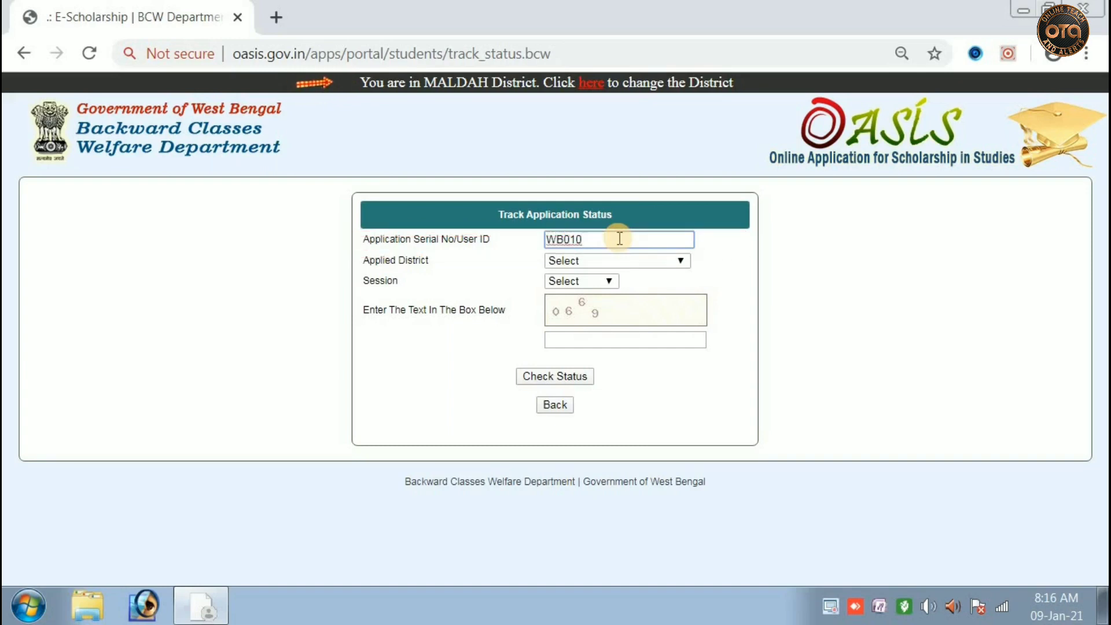
pyautogui.click(656, 265)
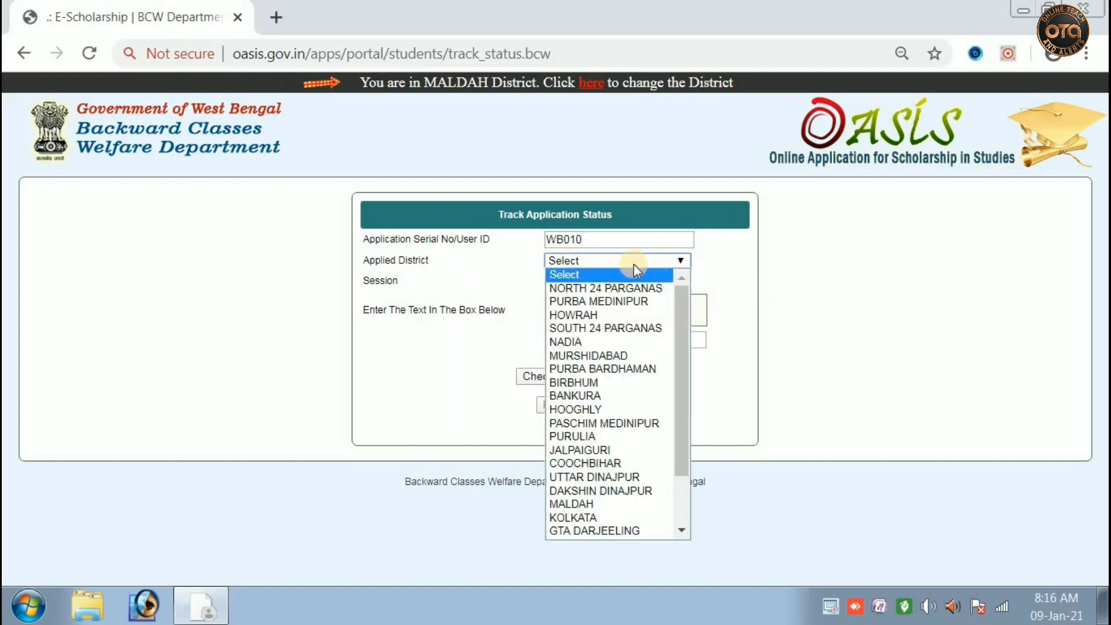
pyautogui.click(578, 503)
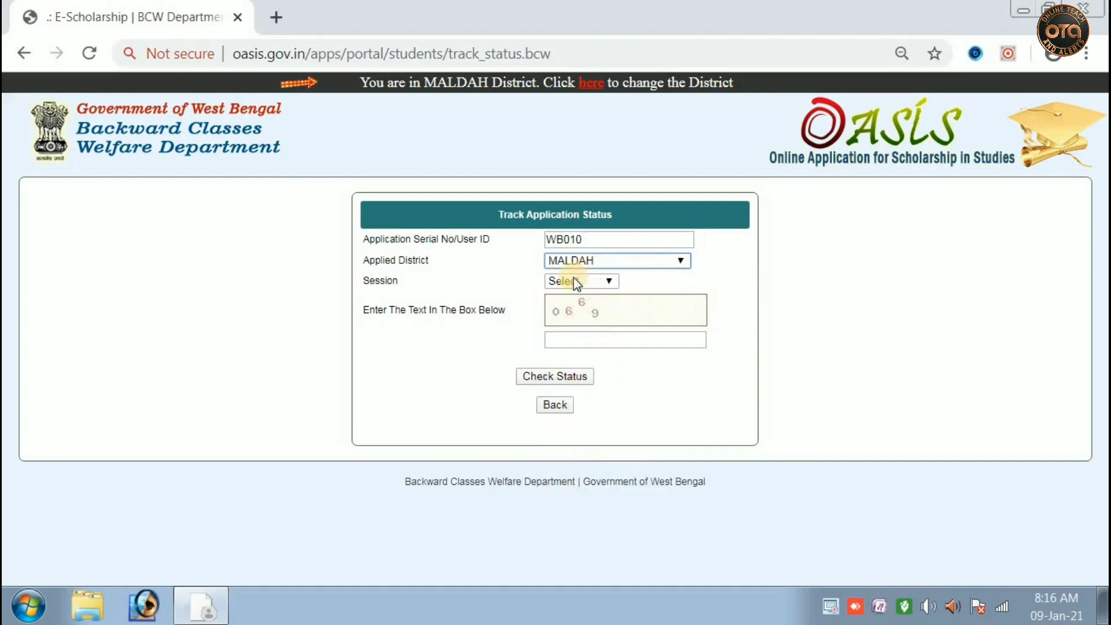
pyautogui.click(602, 285)
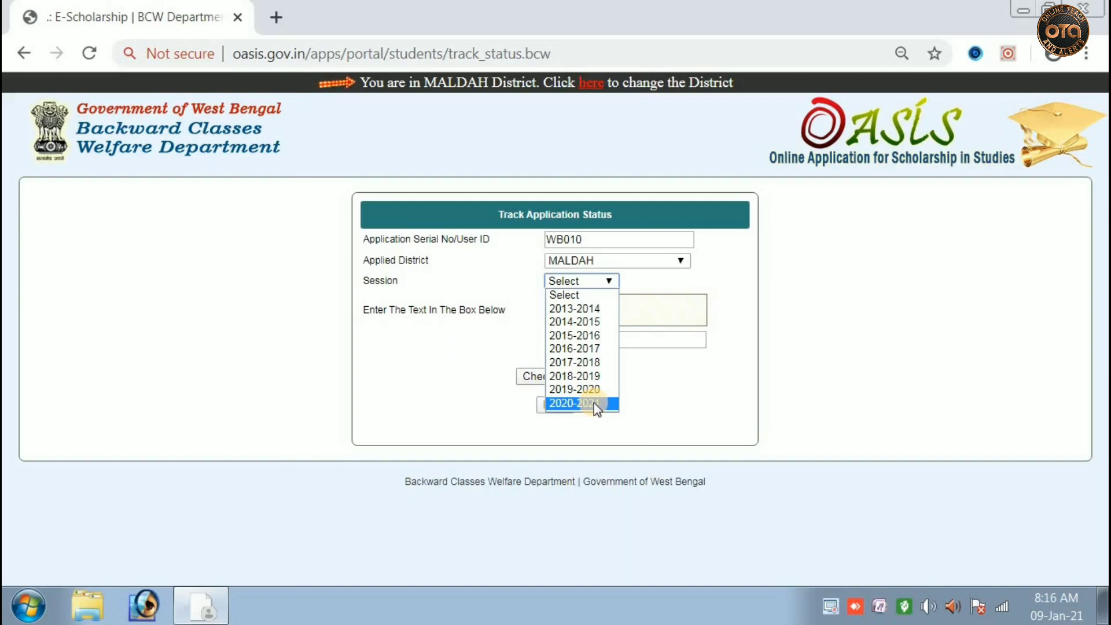
pyautogui.click(594, 402)
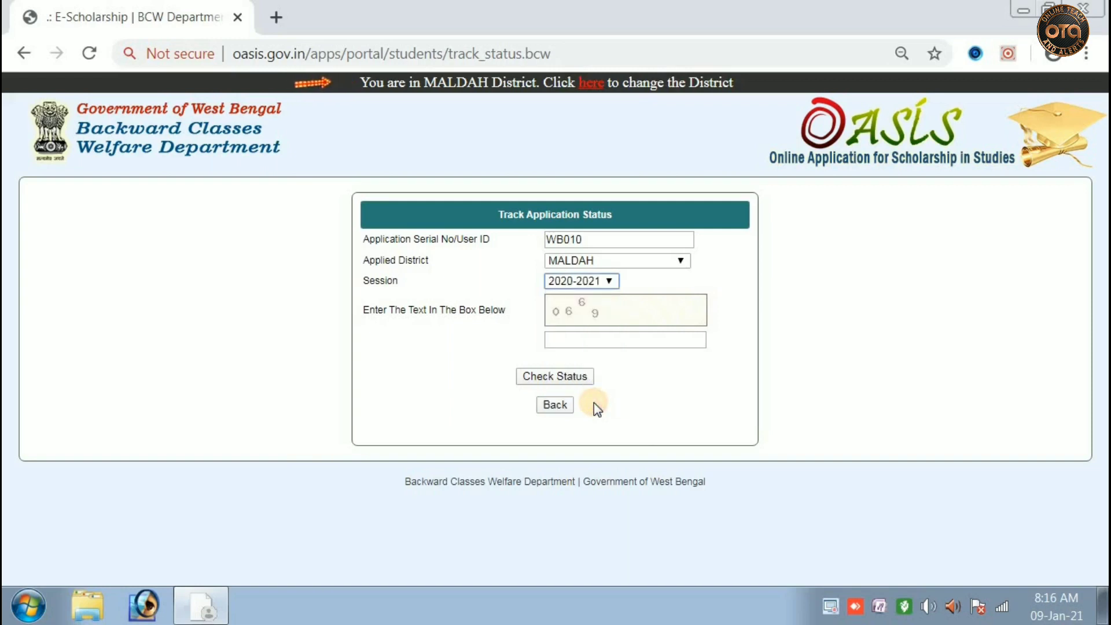
pyautogui.click(598, 346)
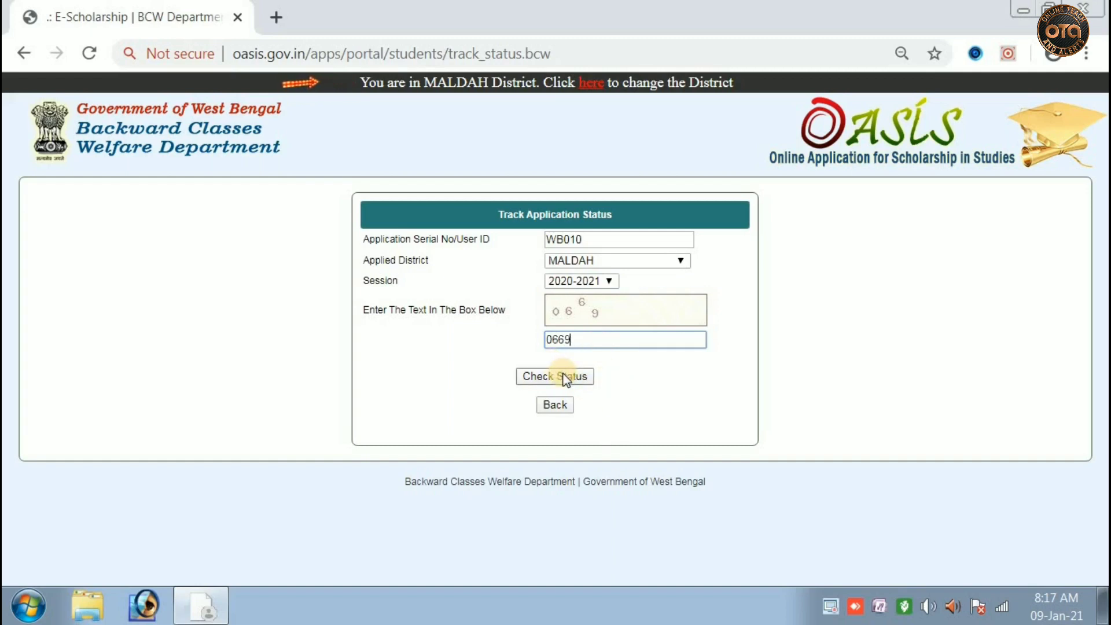
pyautogui.click(602, 235)
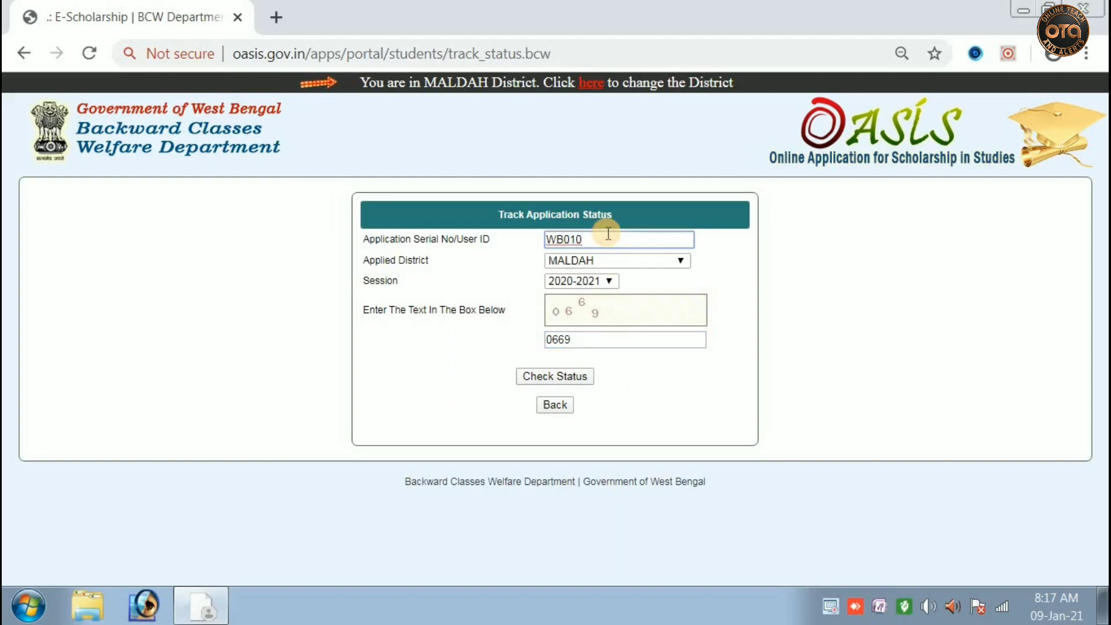
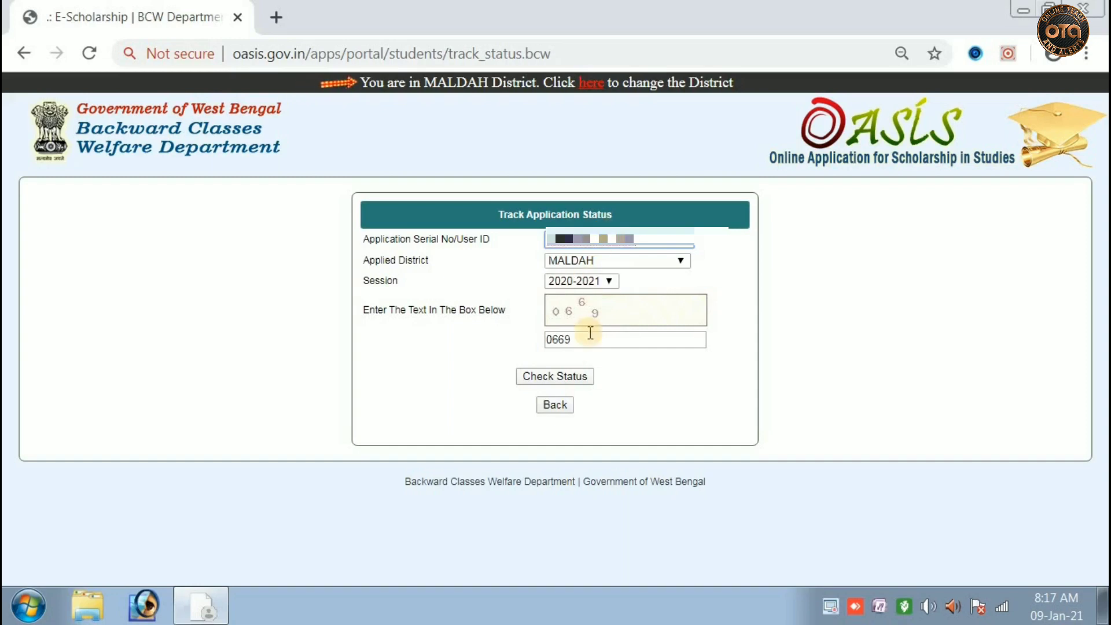
# Check status: the 2020-2021 application is pending at English Bazar Municipality, hard copy not received
pyautogui.click(561, 381)
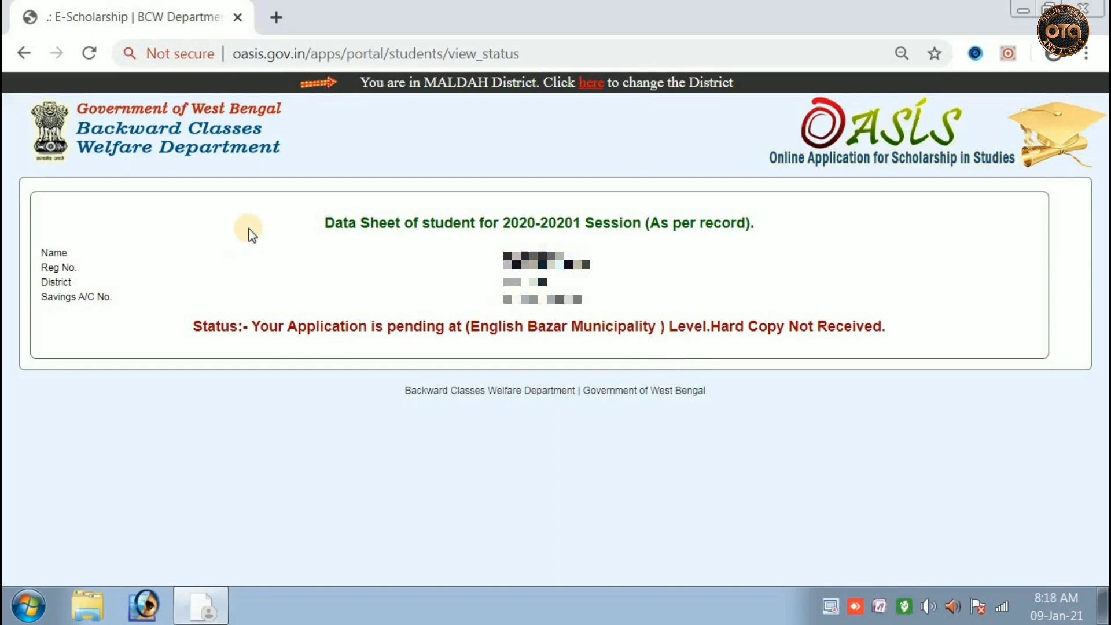
# Go back, re-enter the serial number with MALDAH, session 2019-2020 and captcha, and check status
pyautogui.click(24, 53)
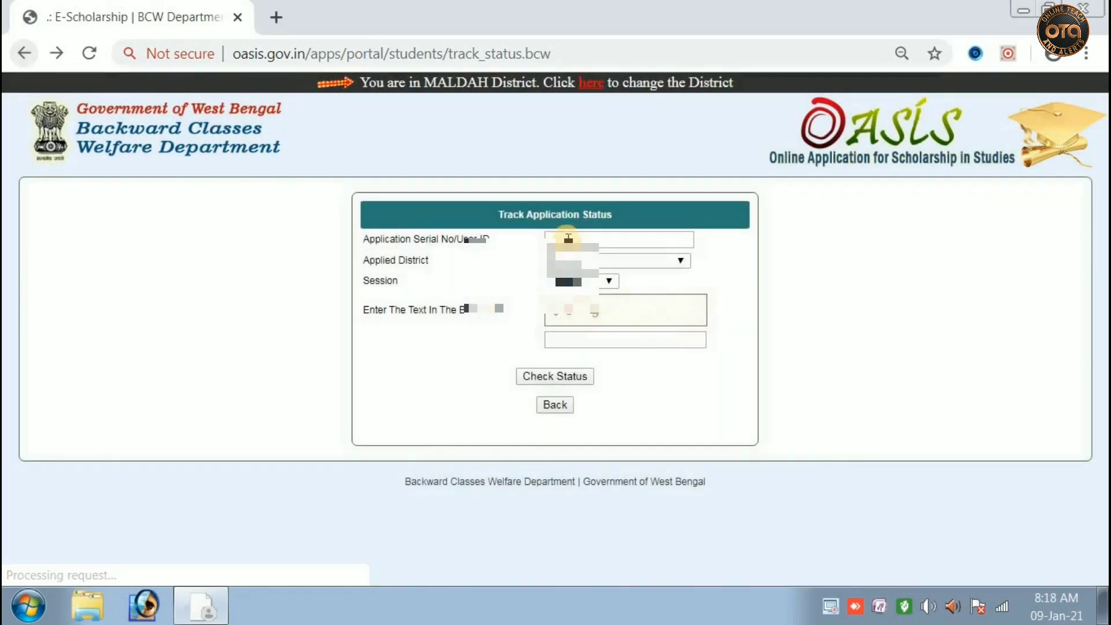
pyautogui.click(578, 239)
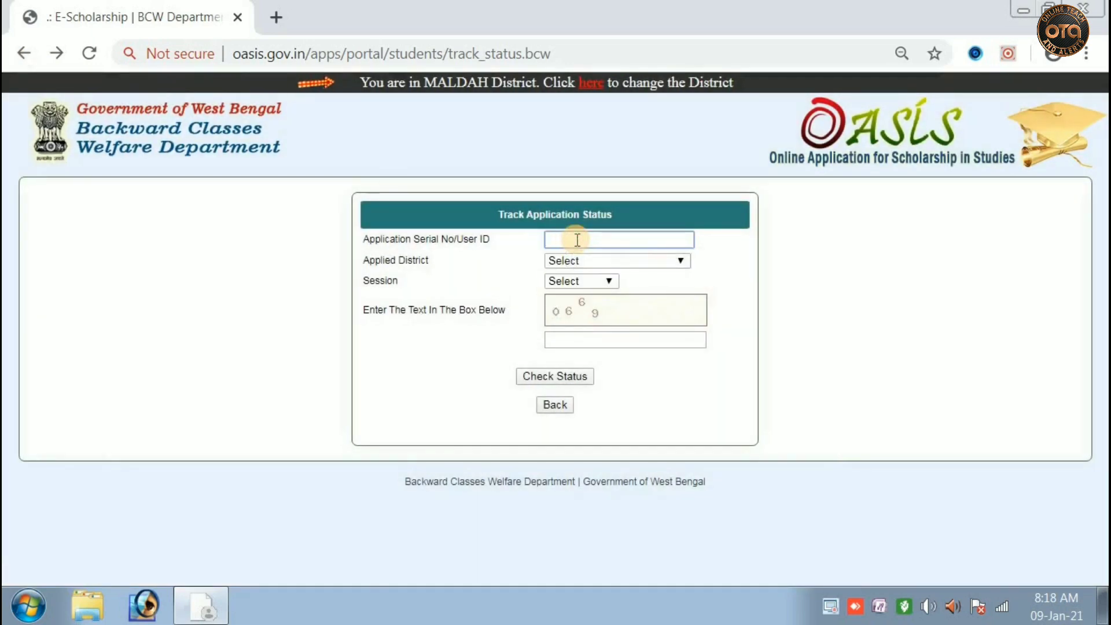
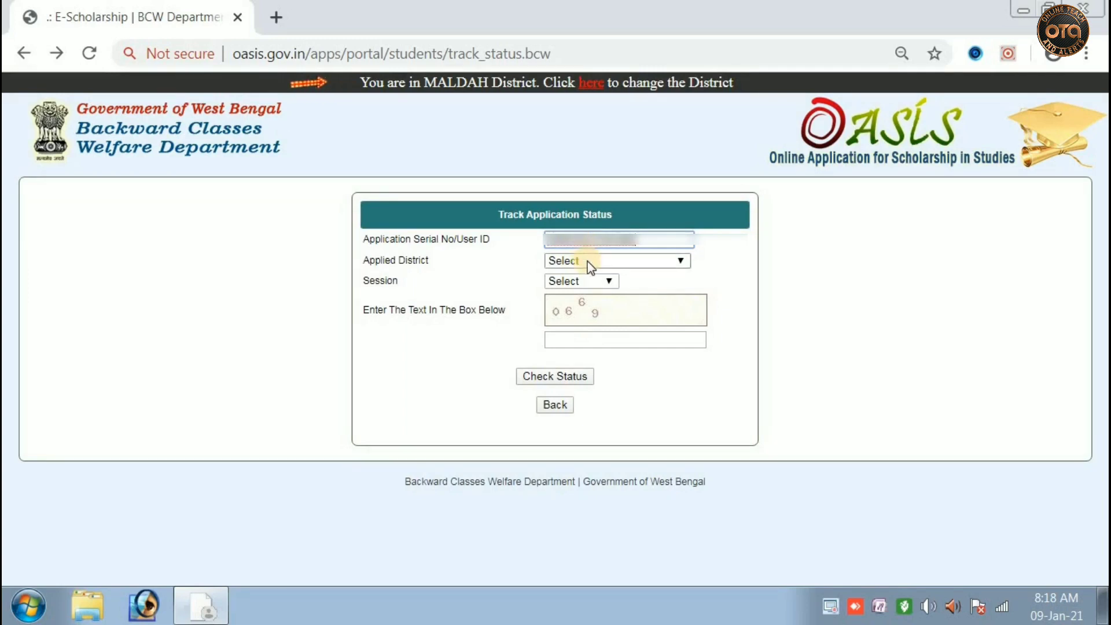
pyautogui.click(586, 260)
pyautogui.click(575, 502)
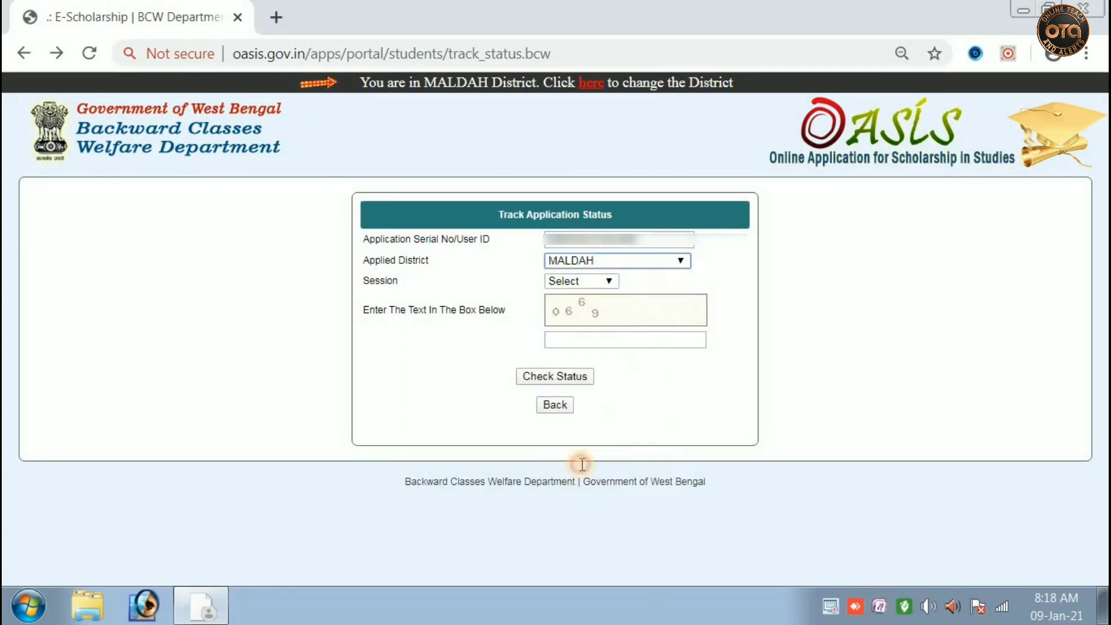
pyautogui.click(581, 282)
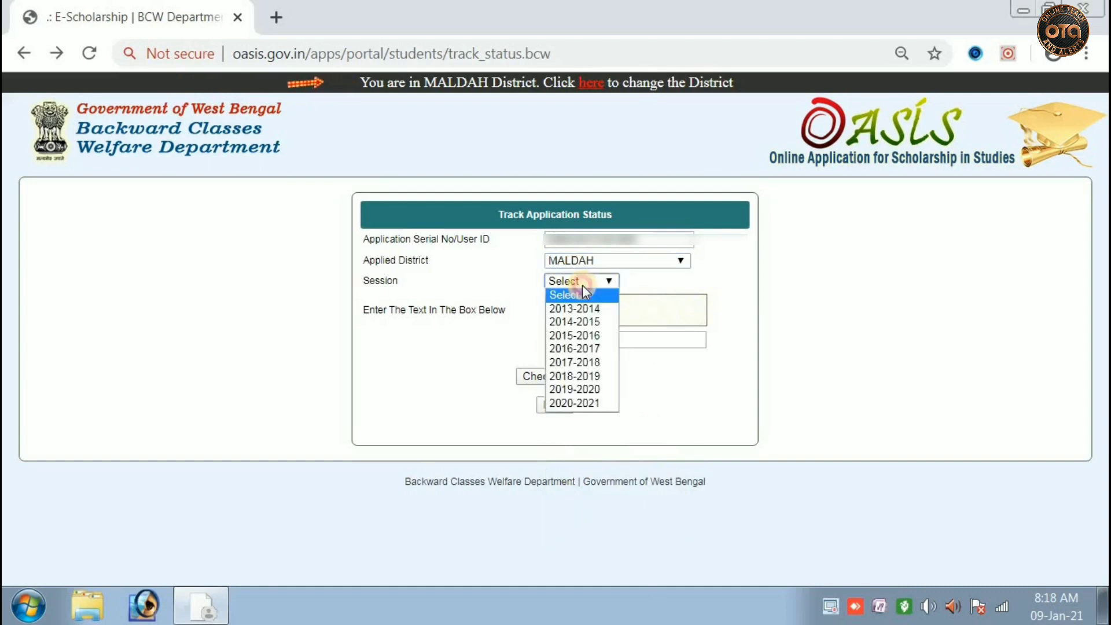
pyautogui.click(595, 390)
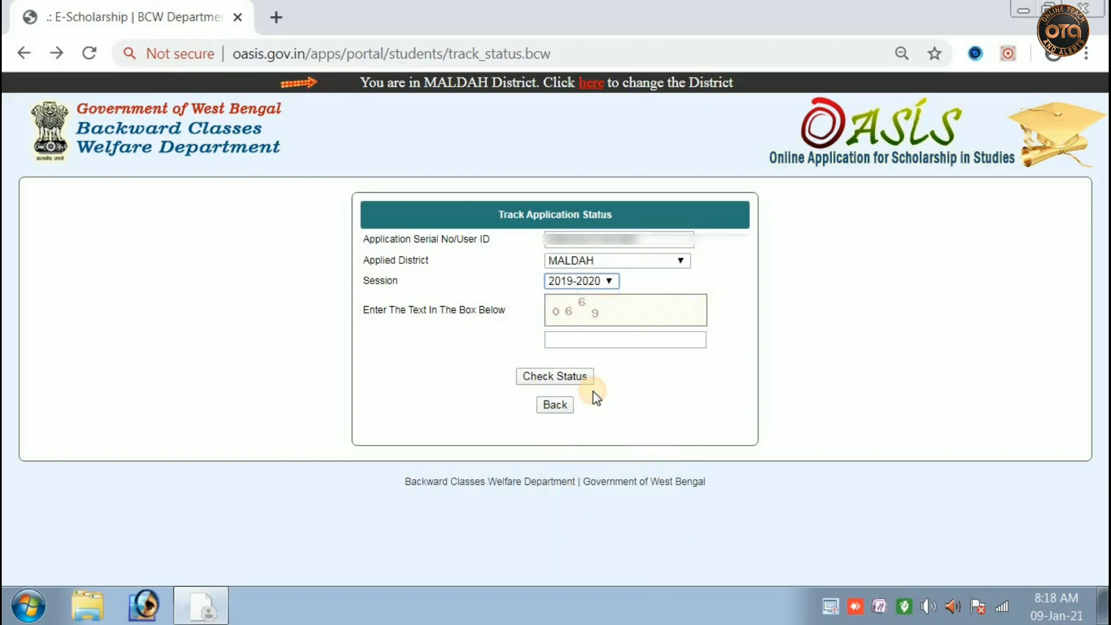
pyautogui.click(605, 342)
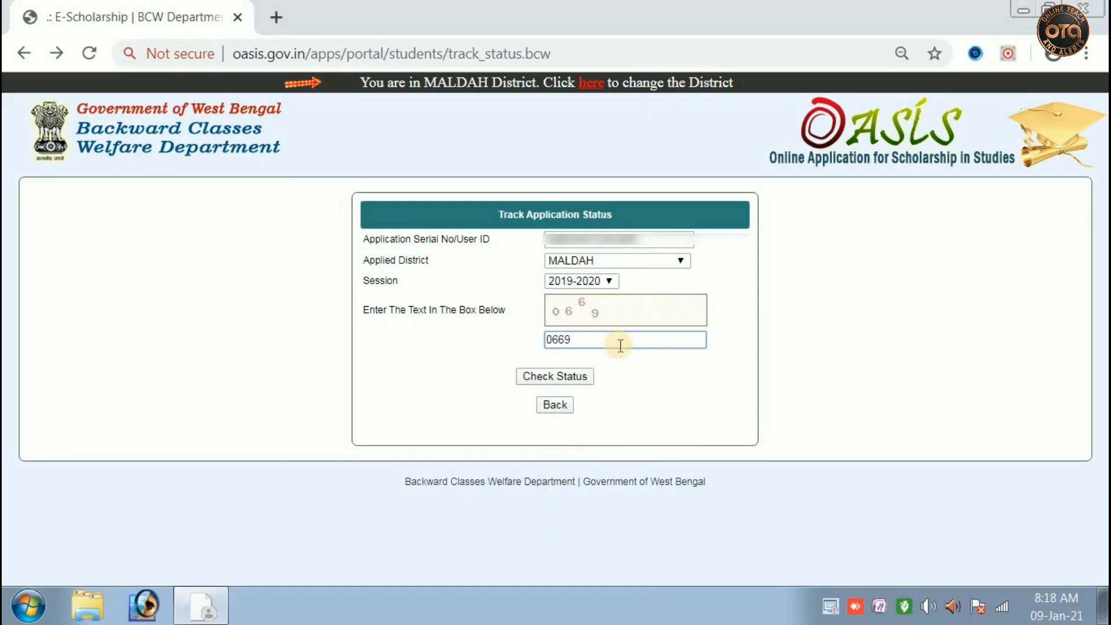
pyautogui.click(559, 378)
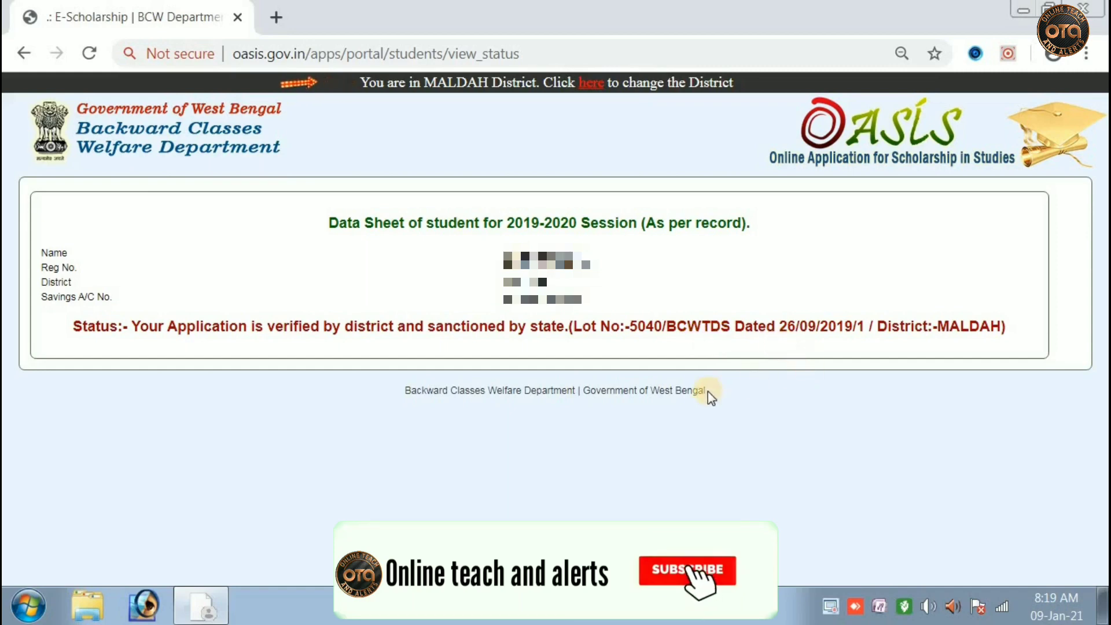
# Note the 2019-2020 sanction (Lot No 5040) and return to the tracking form
pyautogui.click(24, 53)
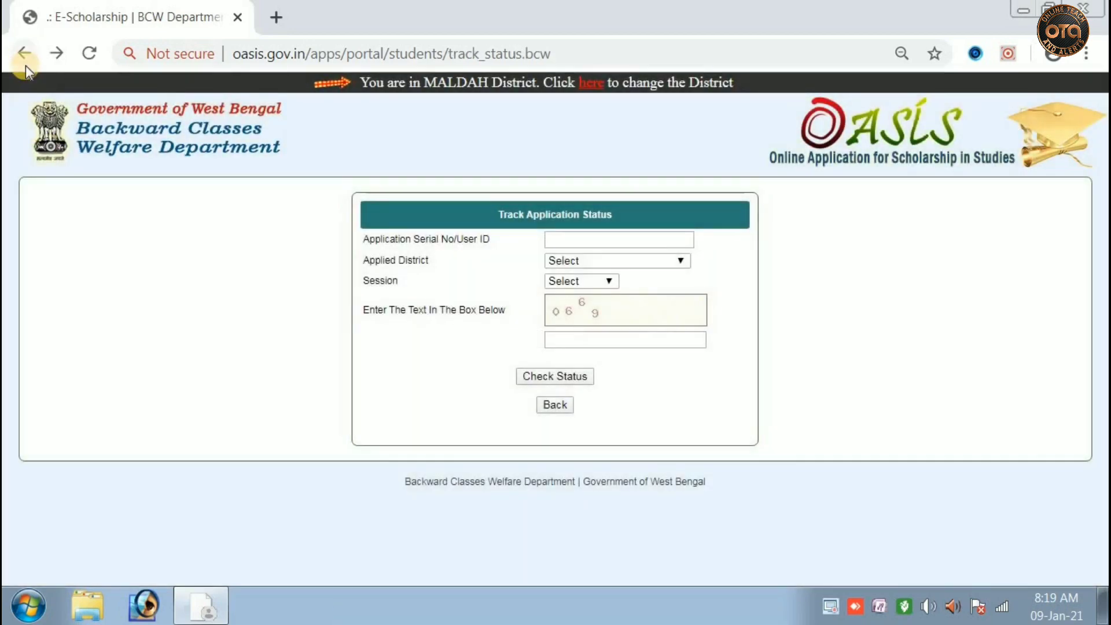
# Navigate back through the district chooser to the oasis.gov.in home page
pyautogui.click(25, 53)
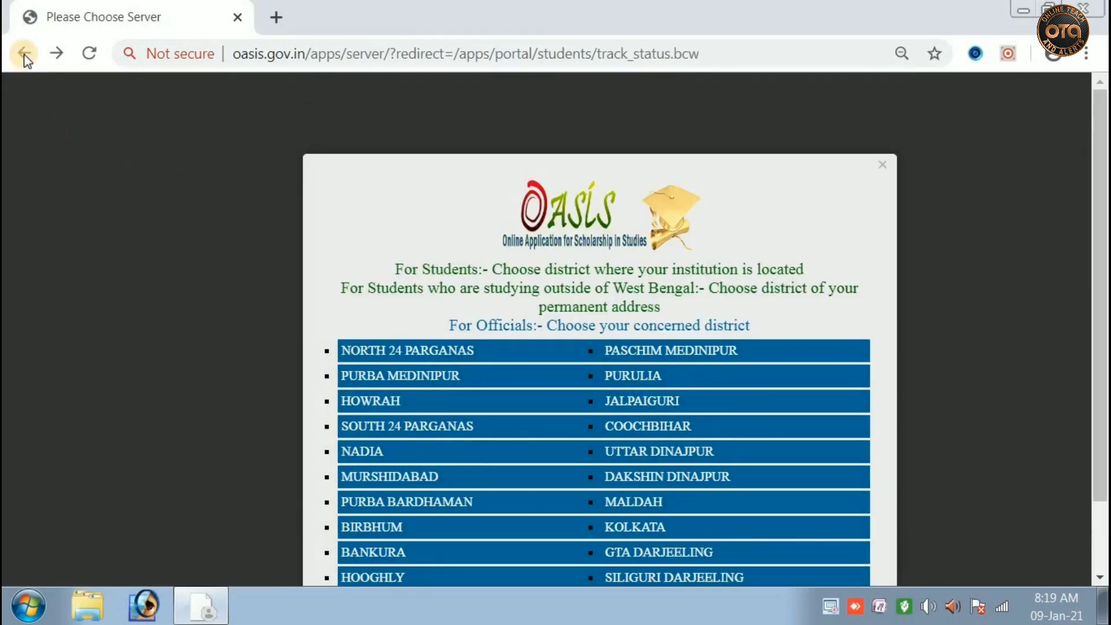
pyautogui.click(25, 55)
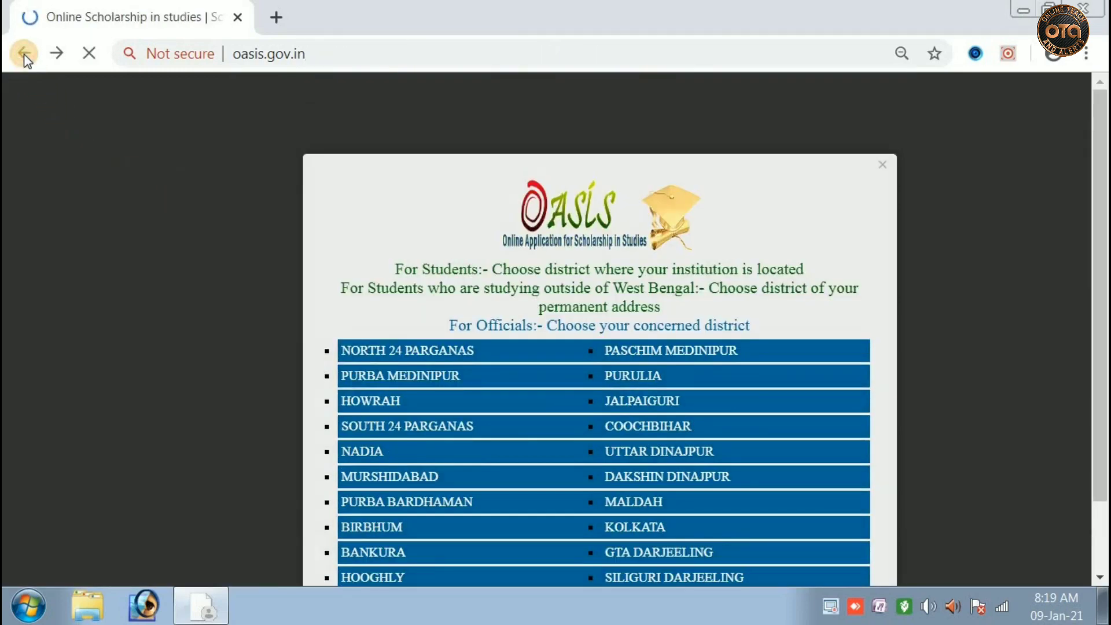